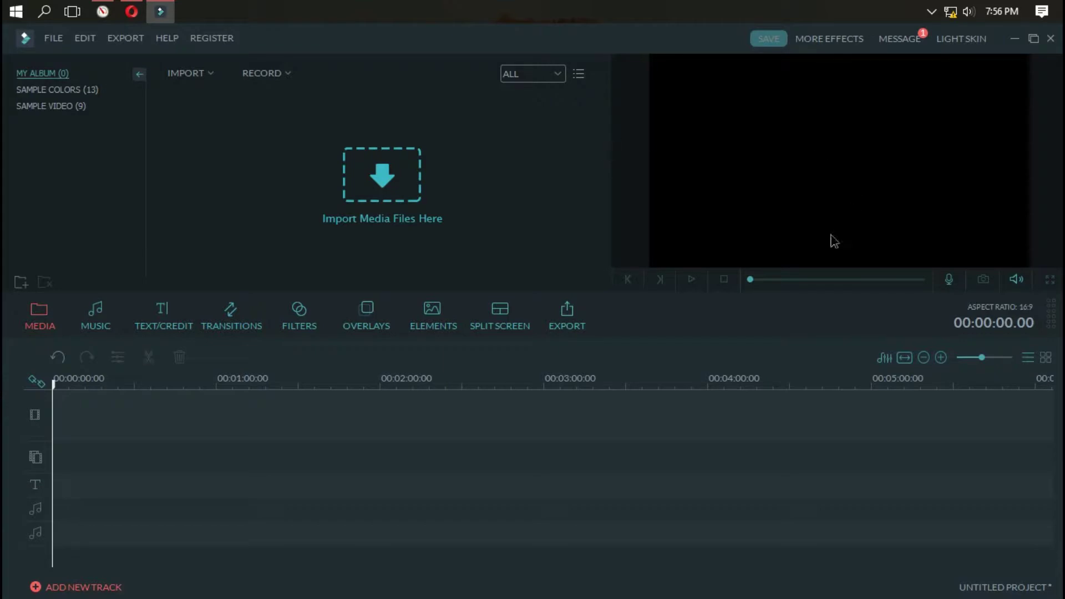
Import Episode 2.avi, place it at 0:00 on the video track, and mute its audio
click(366, 182)
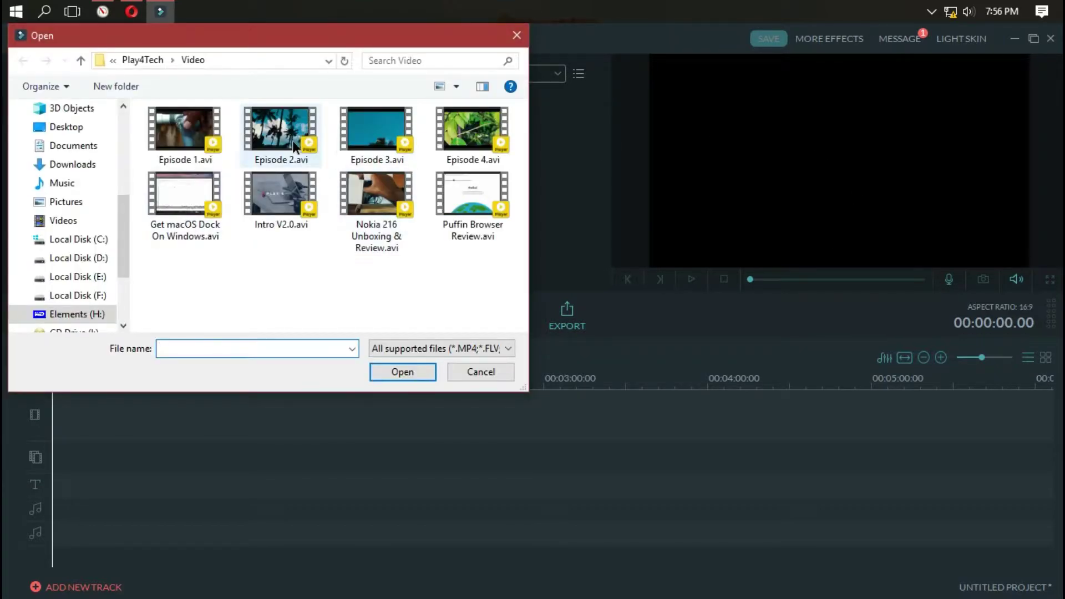
click(291, 141)
click(403, 373)
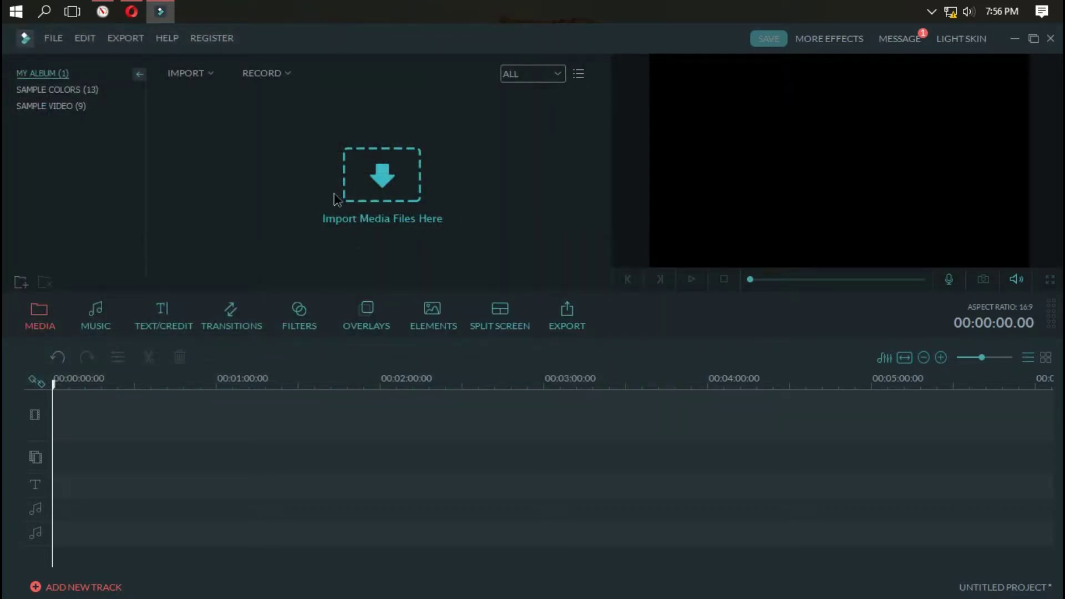
drag(225, 123, 98, 407)
drag(271, 350, 90, 428)
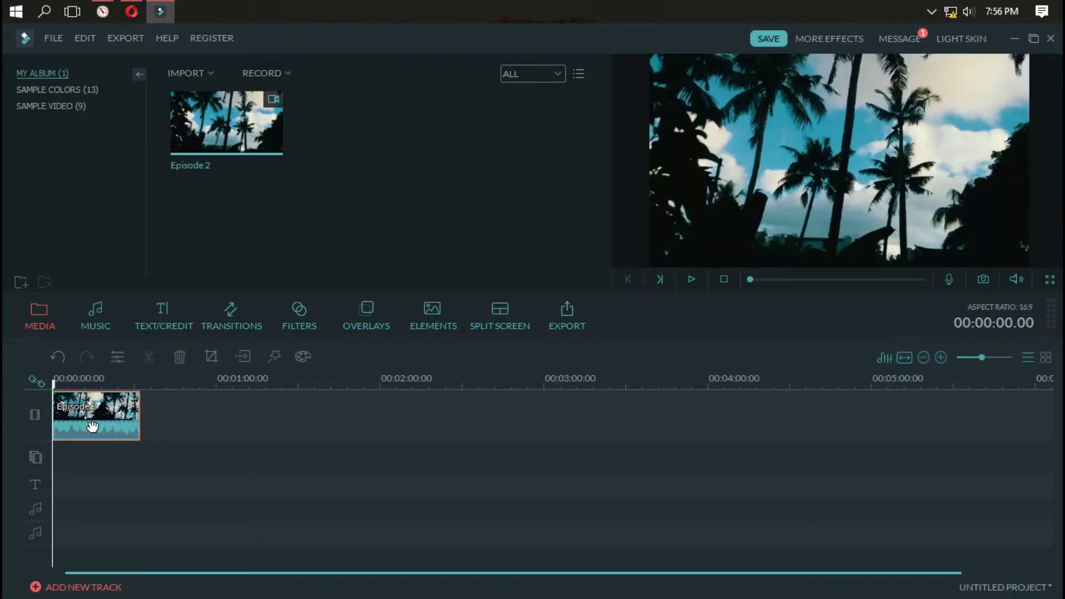
right_click(109, 424)
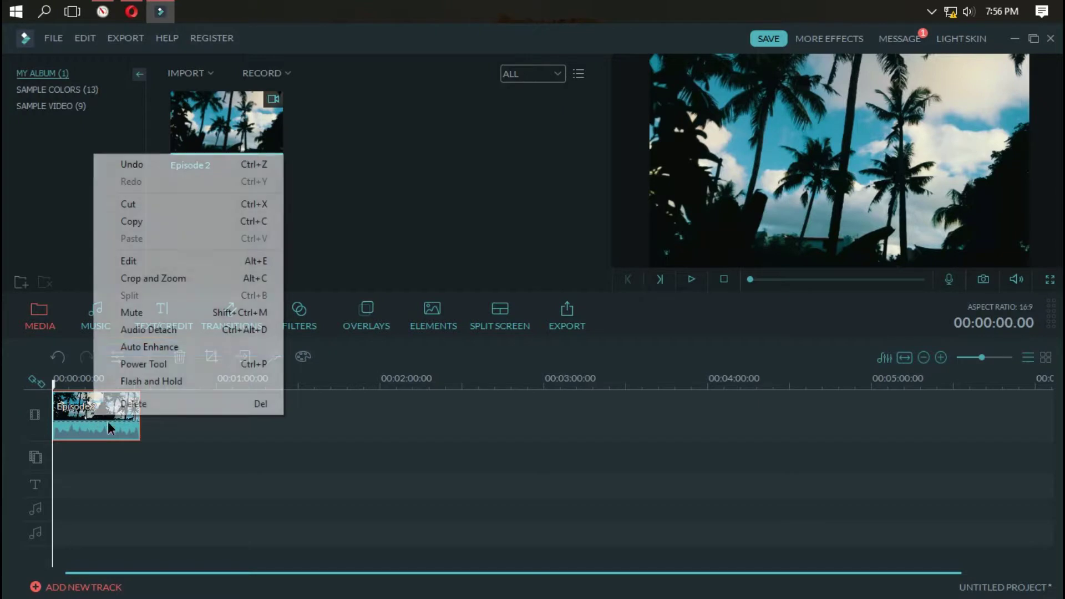
click(176, 306)
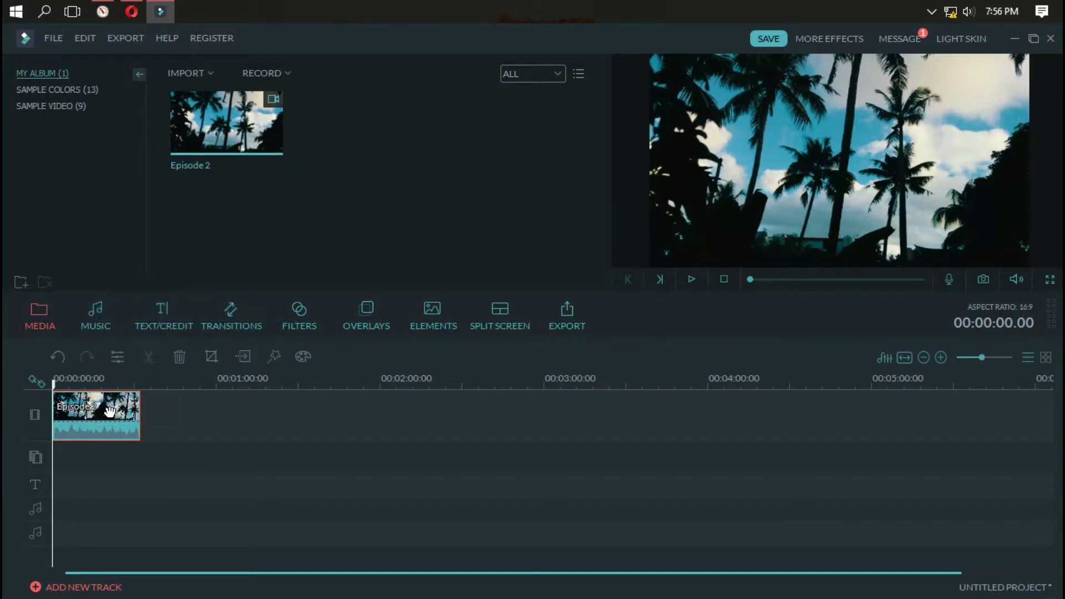
Drop the Wreath Title template at the start of the text track and open Advanced Text Edit
click(160, 327)
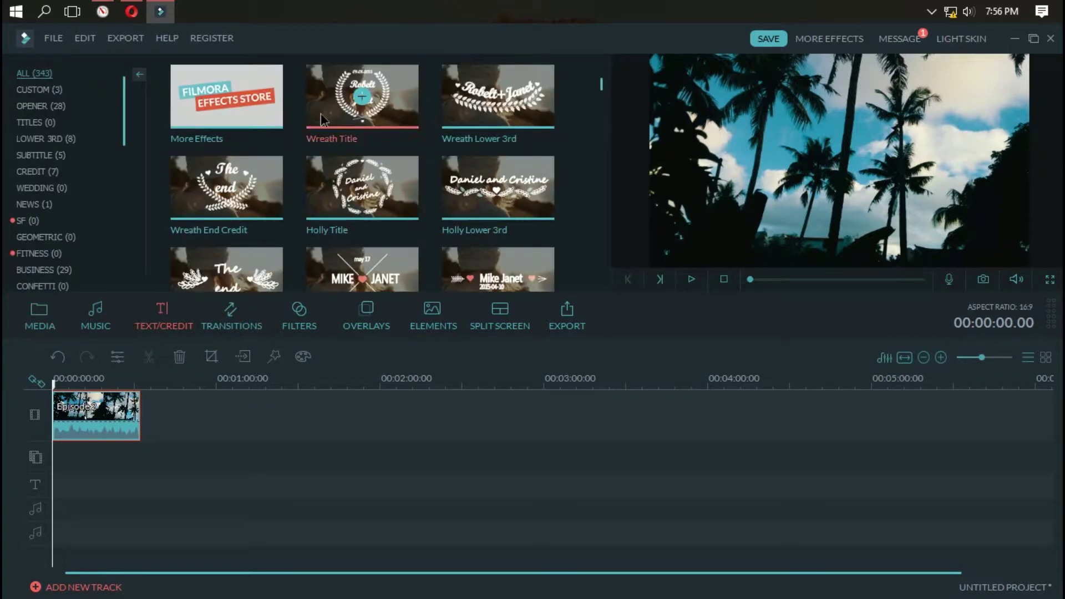
drag(321, 119, 60, 483)
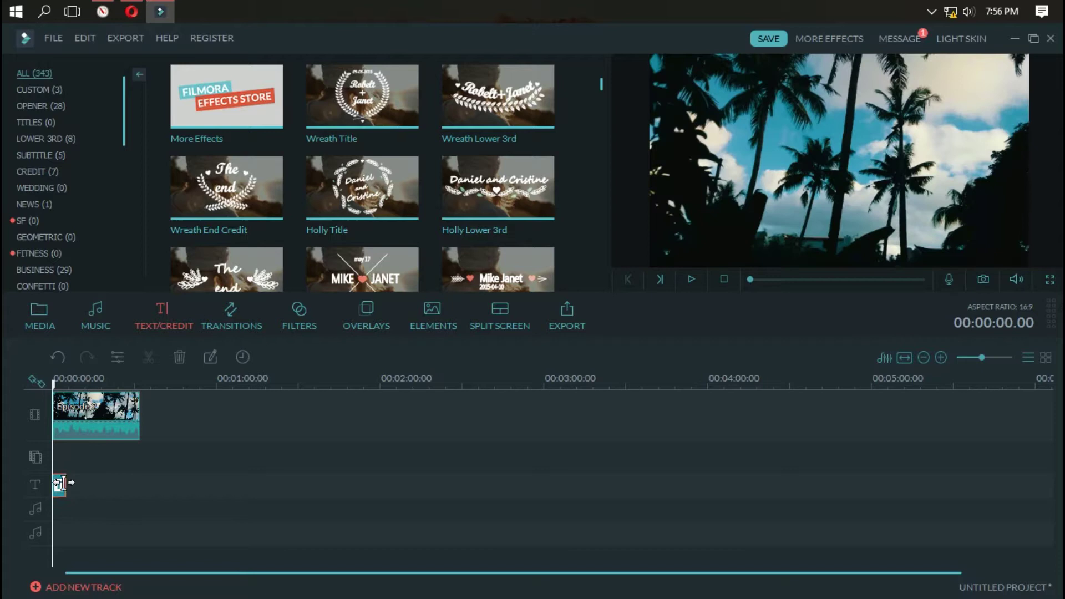
double_click(60, 484)
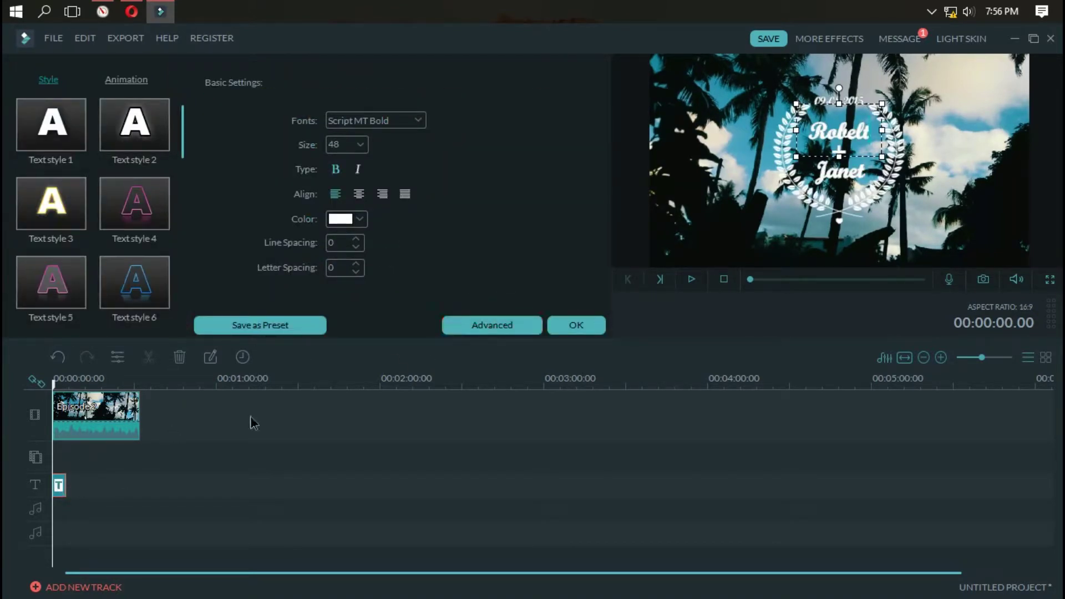
click(497, 330)
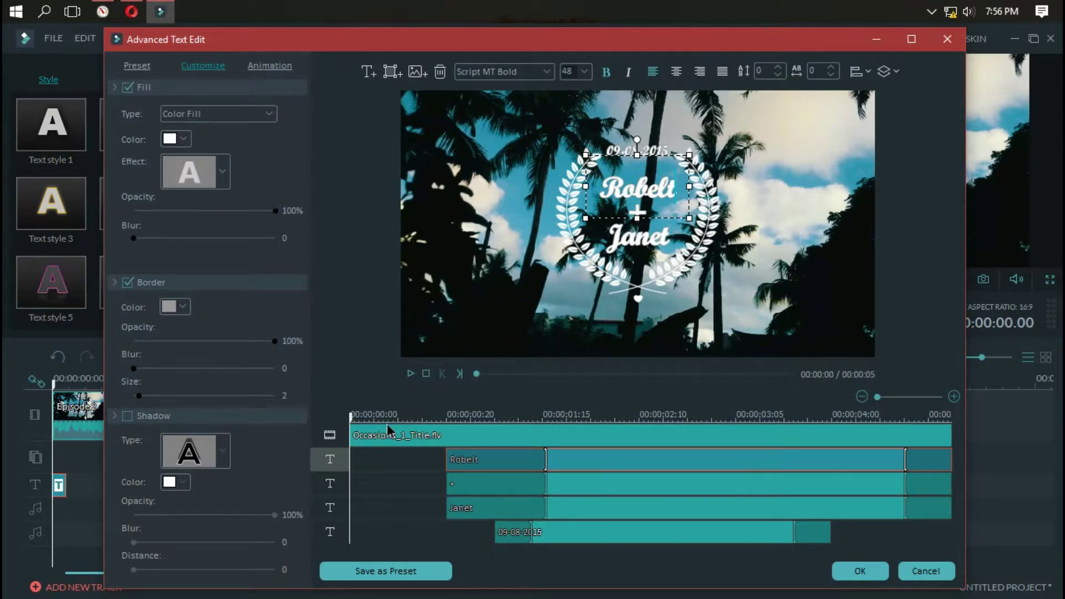
Delete the wreath graphic, both name layers, the plus sign and the date layer
click(406, 435)
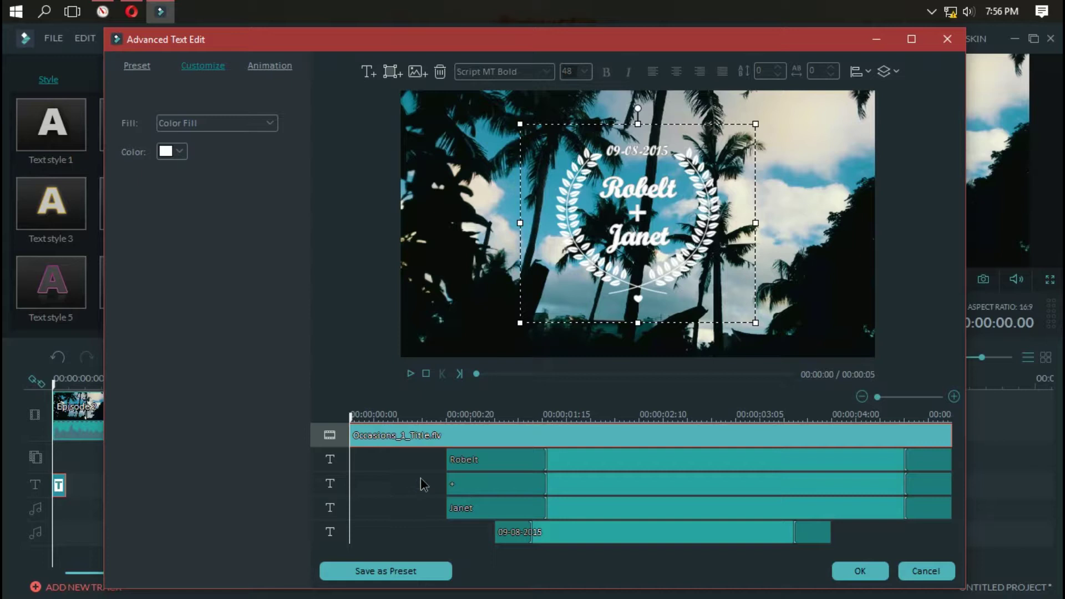
key(Delete)
click(487, 438)
key(Delete)
click(487, 449)
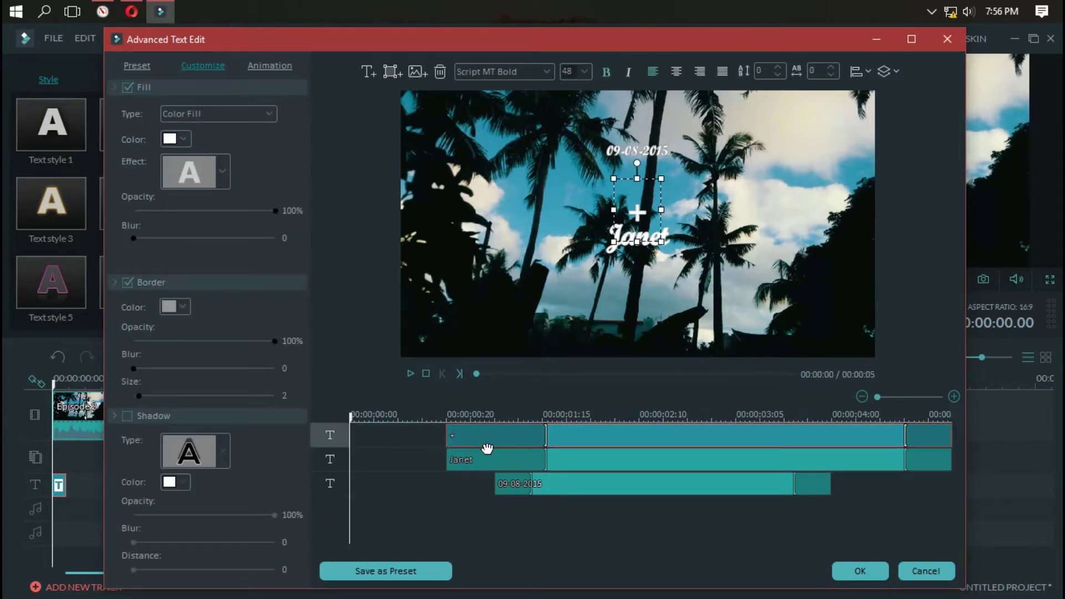
key(Delete)
click(492, 438)
key(Delete)
click(509, 447)
key(Delete)
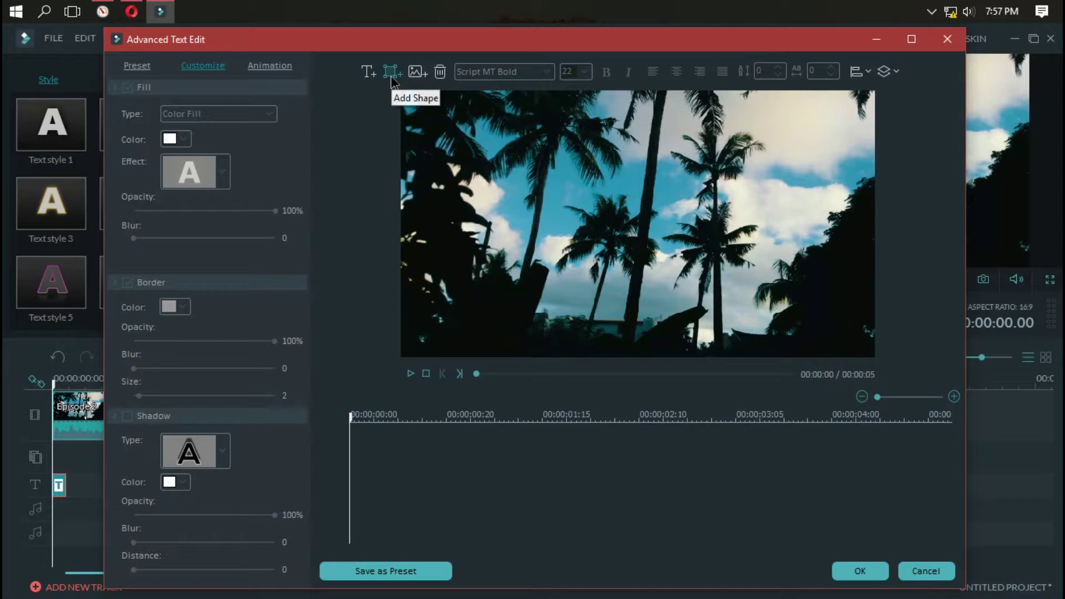
Add a square shape to the title and give it a black fill
click(391, 75)
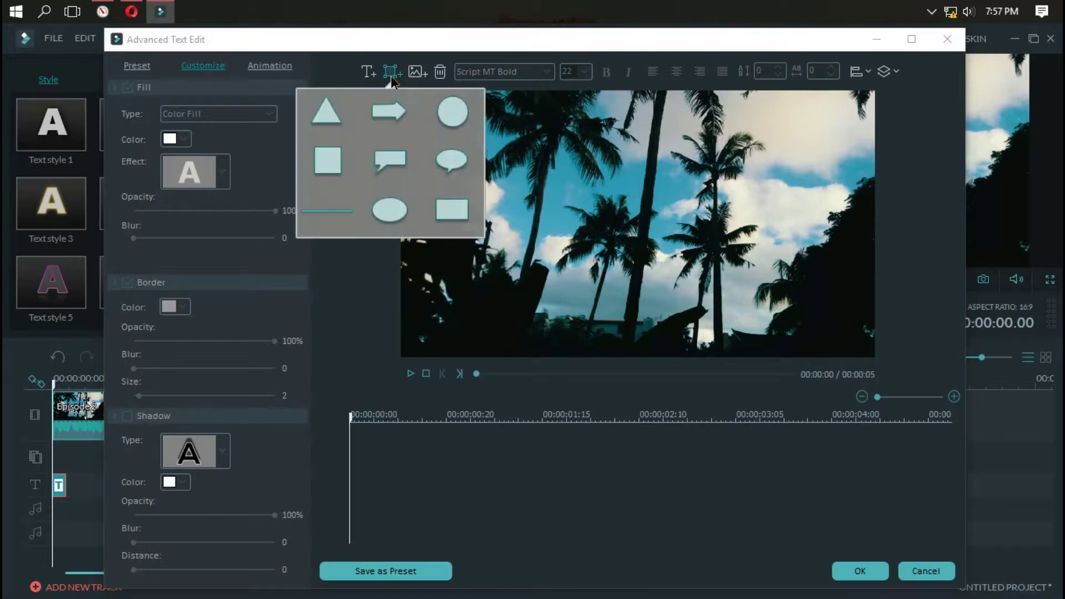
click(327, 162)
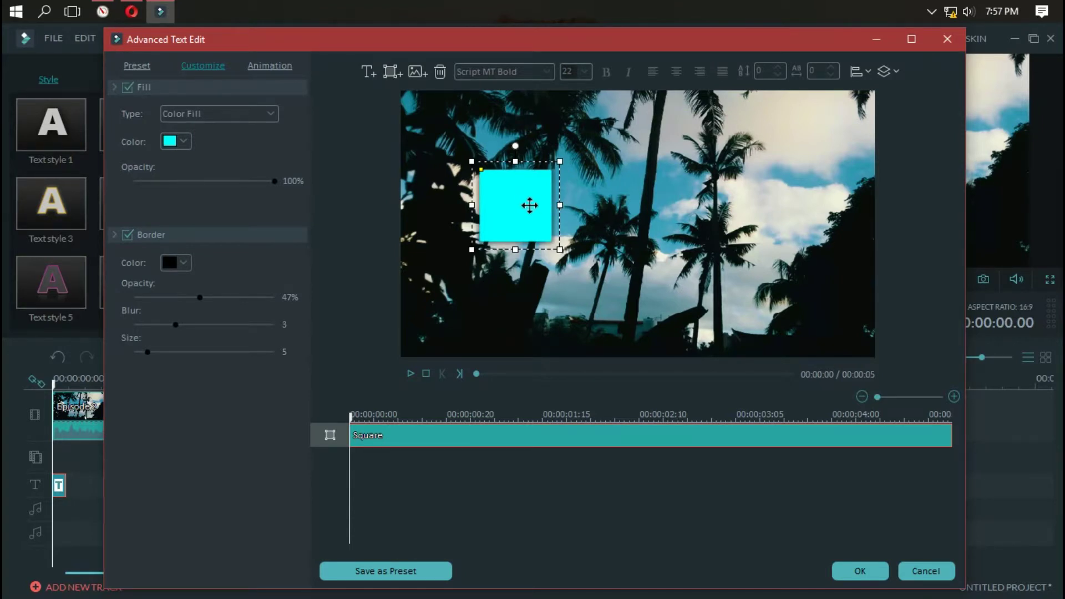
click(183, 141)
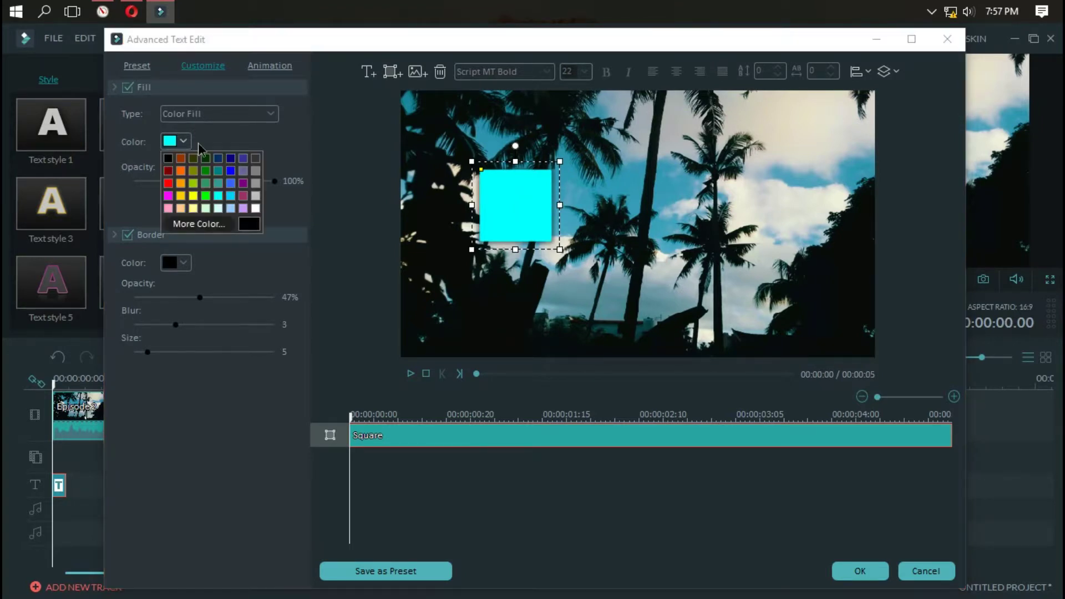
click(167, 161)
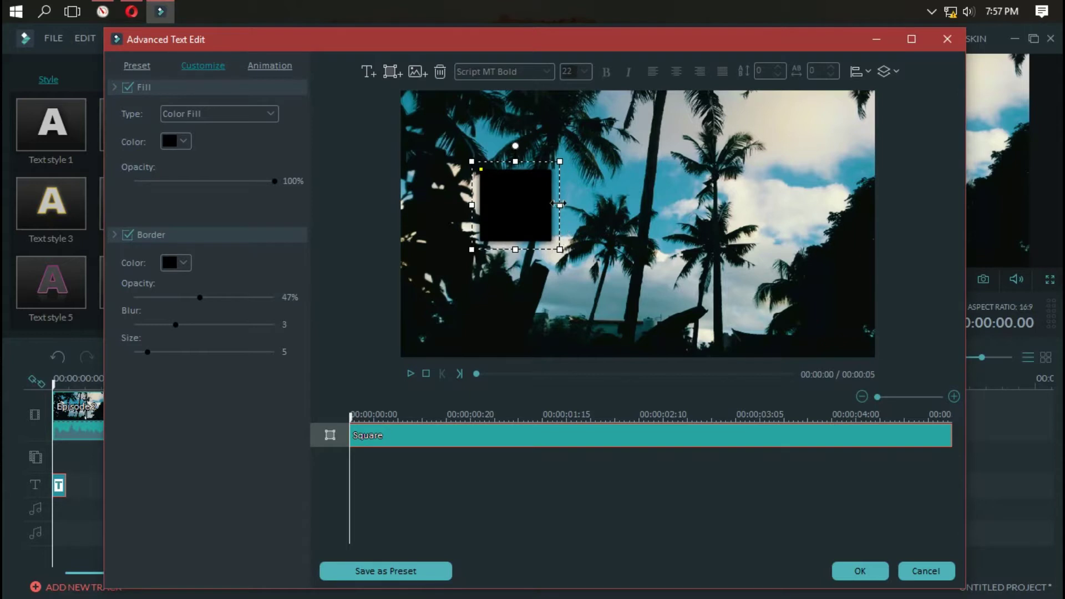
Remove the square's border and stretch it into a full-width bar flush with the frame top
drag(560, 205, 903, 205)
drag(473, 206, 416, 207)
drag(550, 209, 639, 219)
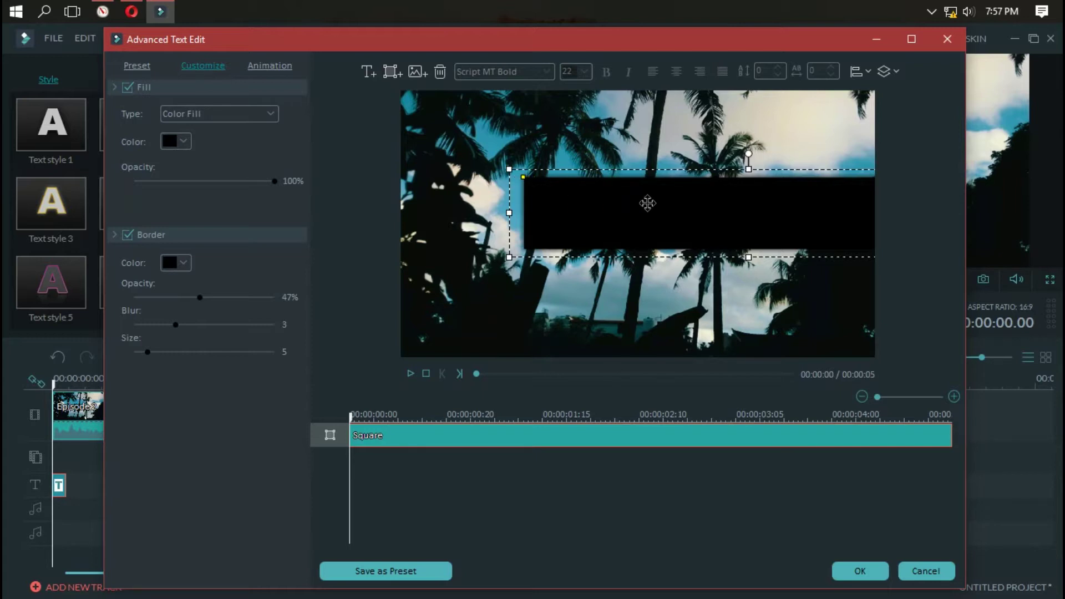
drag(694, 217, 546, 173)
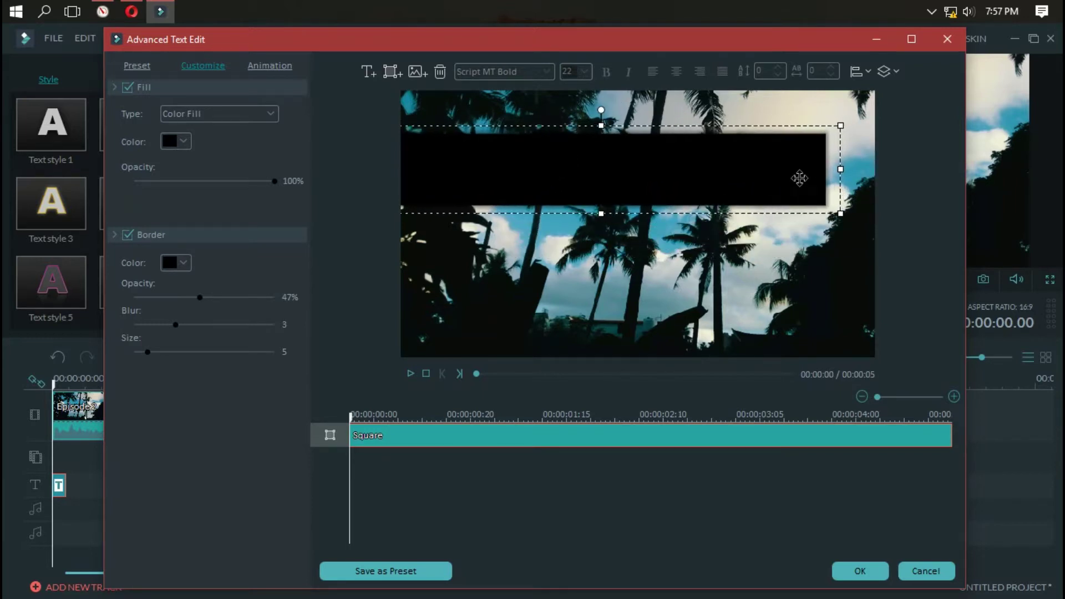
click(128, 237)
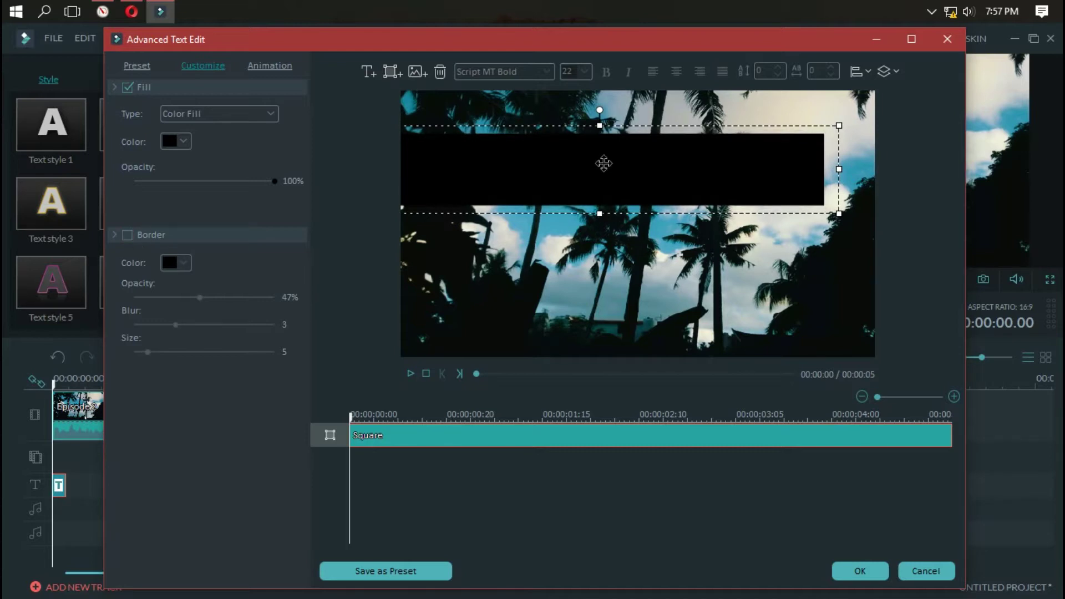
drag(837, 169, 864, 159)
drag(736, 168, 642, 122)
click(632, 289)
click(438, 465)
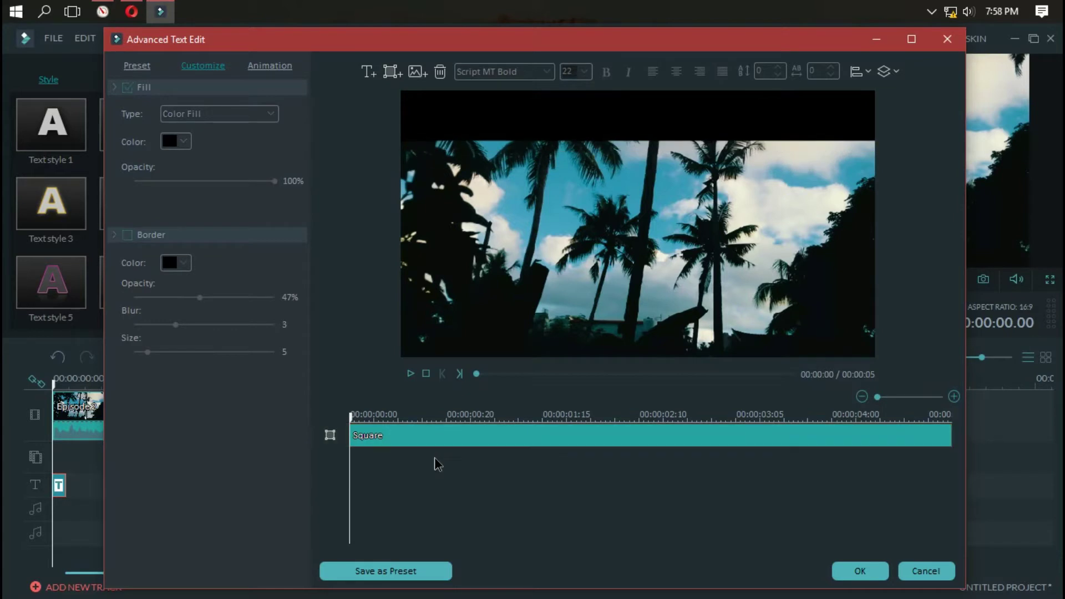
Add a second square shape and move it toward the bottom of the frame
click(391, 72)
click(332, 155)
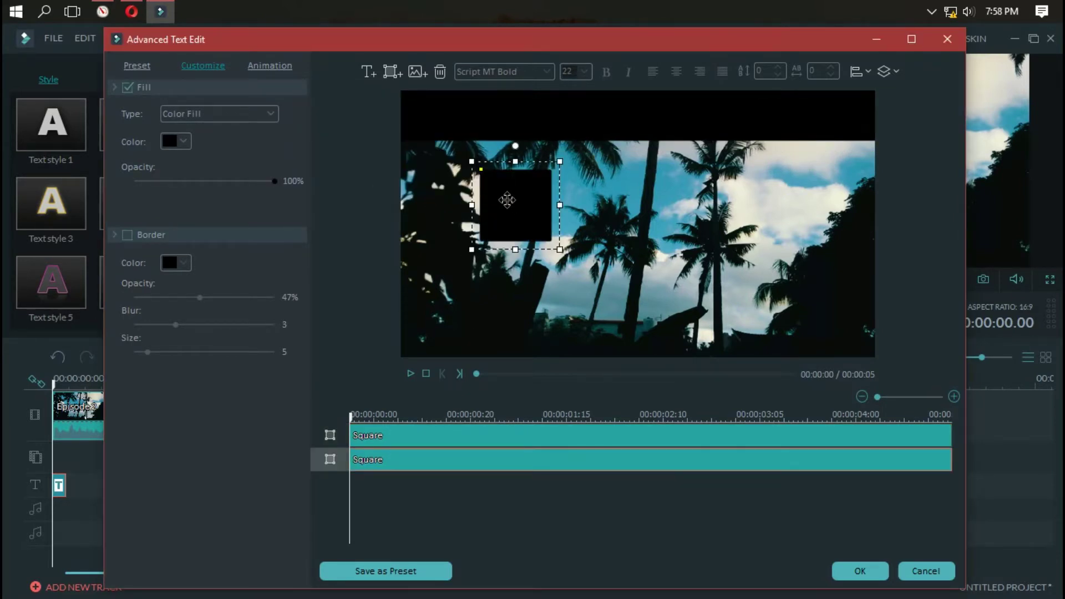
drag(506, 201, 906, 299)
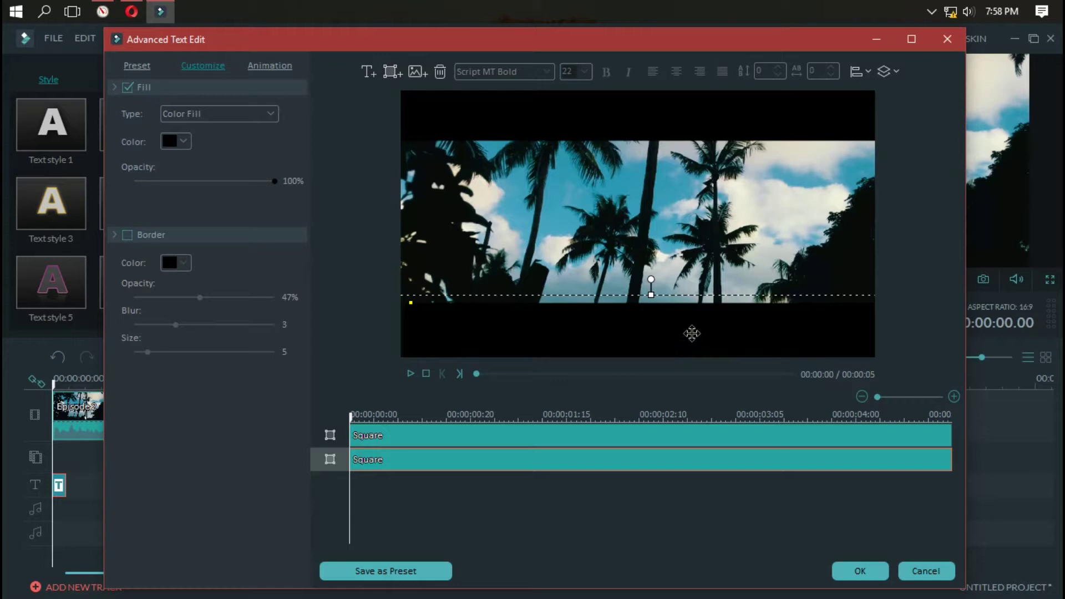
Push the top and bottom bars flush to the frame edges, preview, and confirm the title
click(633, 255)
click(619, 122)
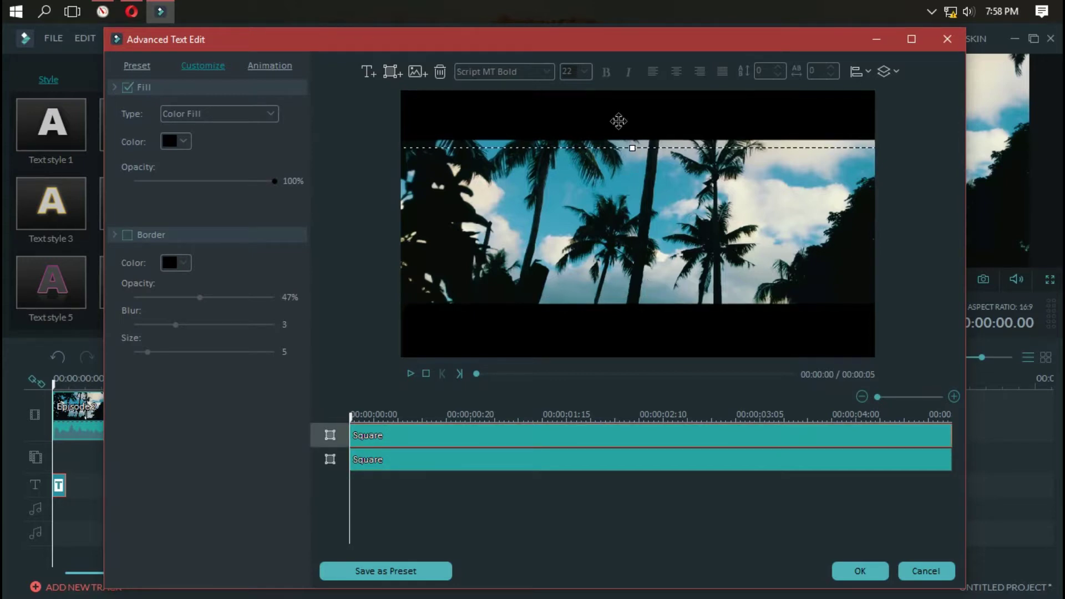
drag(618, 121, 614, 110)
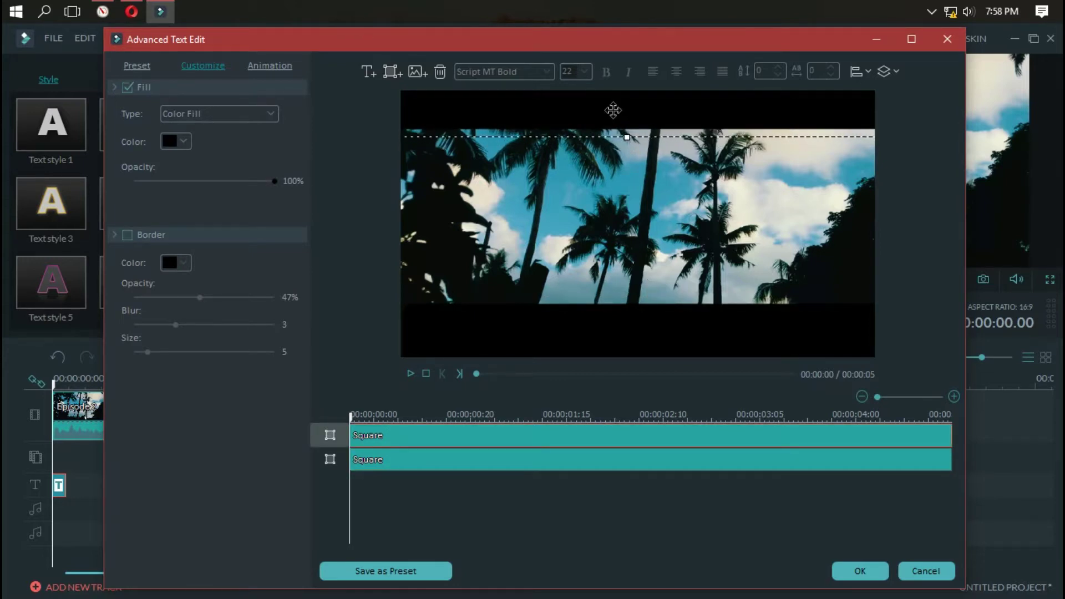
click(664, 319)
drag(664, 322, 665, 334)
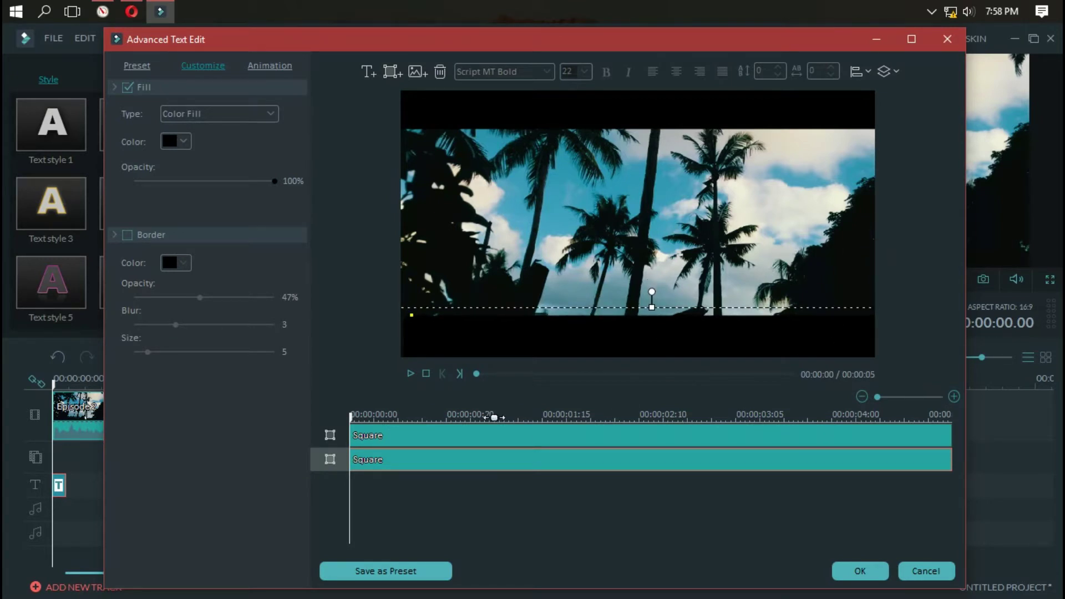
click(411, 375)
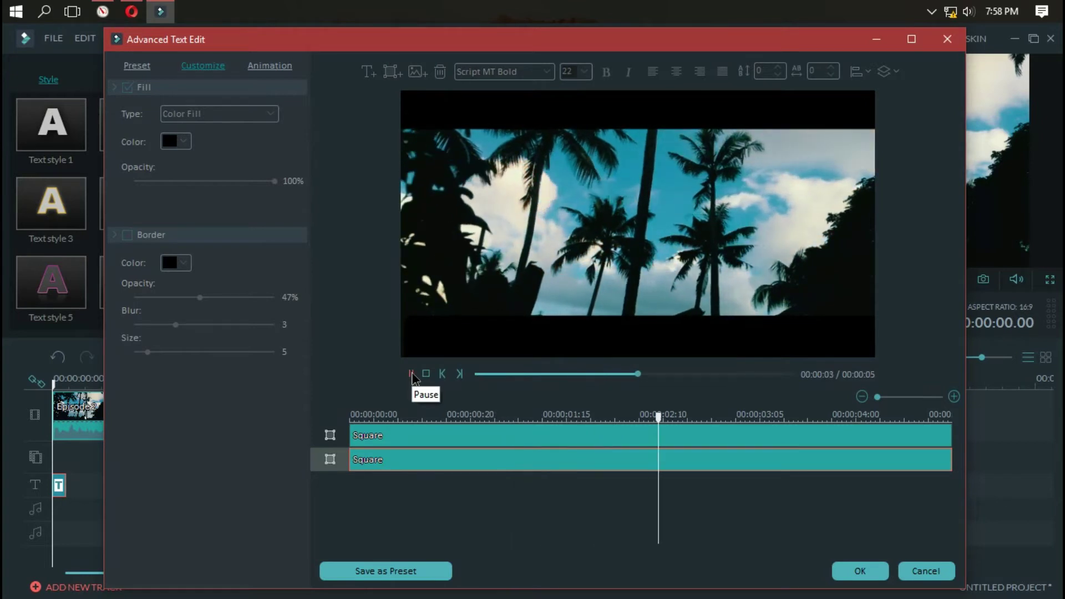
click(861, 571)
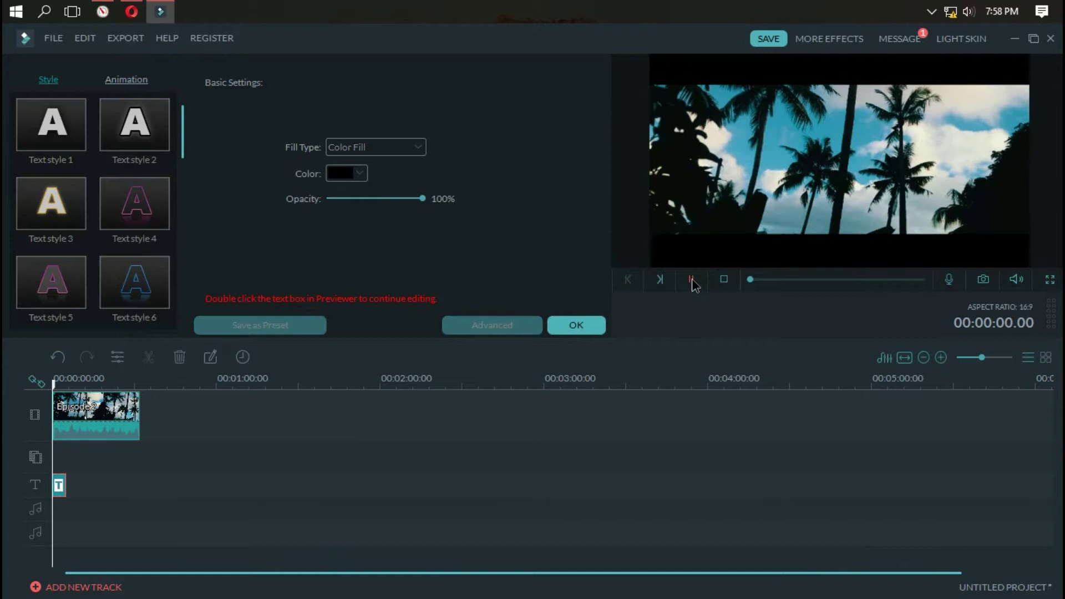
Preview the bars, extend the title clip to the video's full length, and check at 00:00:16.00
click(692, 279)
click(692, 279)
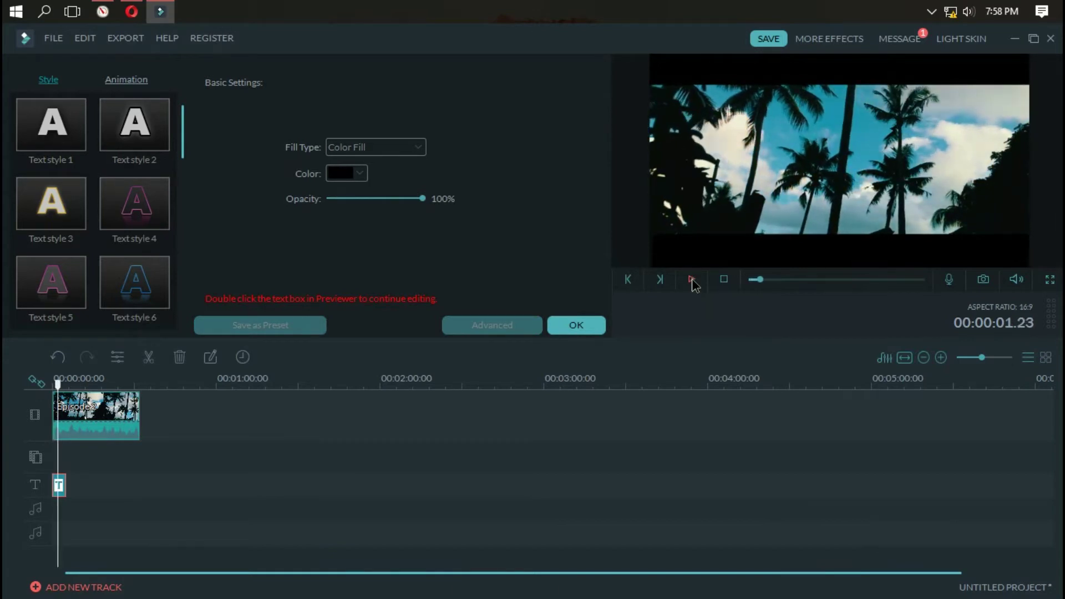
drag(65, 485, 140, 486)
drag(66, 384, 96, 383)
click(592, 327)
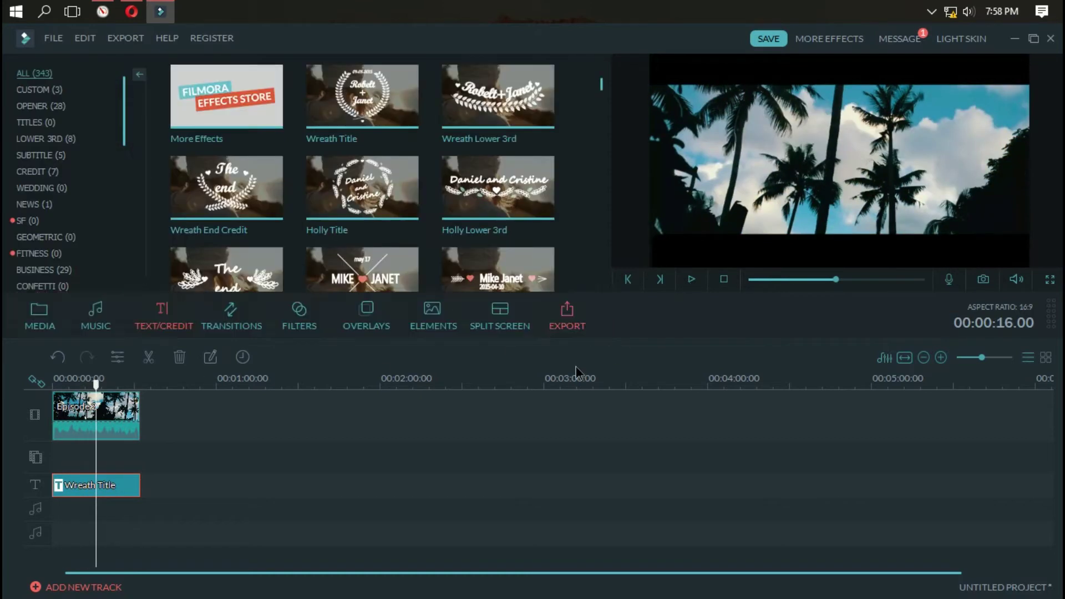
Delete the Wreath Title clip and bring up the palm-tree clip's options
click(86, 491)
key(Delete)
right_click(108, 414)
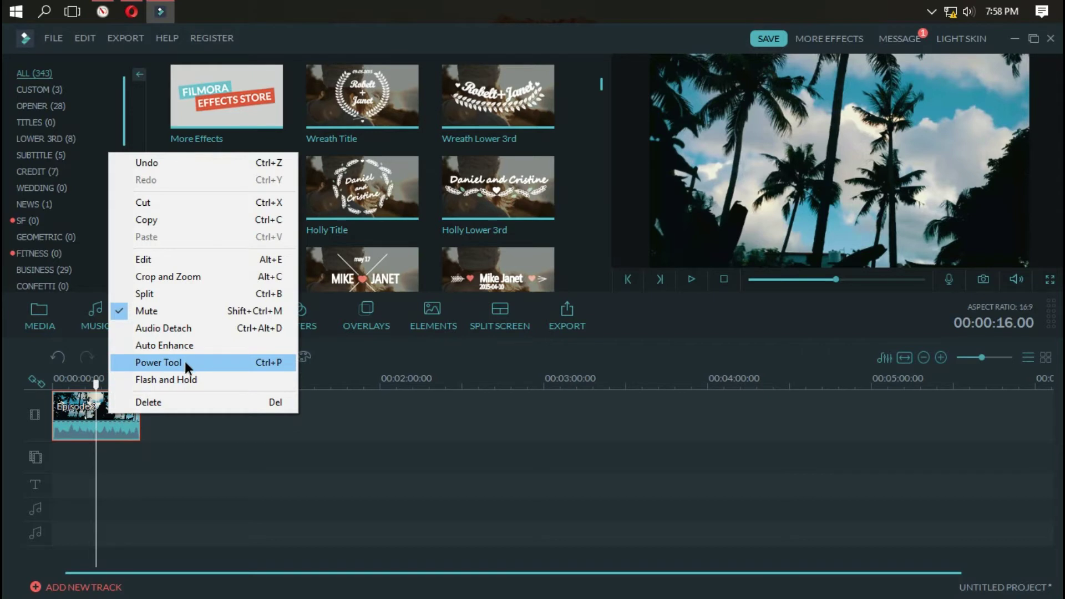
Manually crop the clip's bottom and top down to 1920×817 in Crop and Zoom, preview, and apply
click(189, 276)
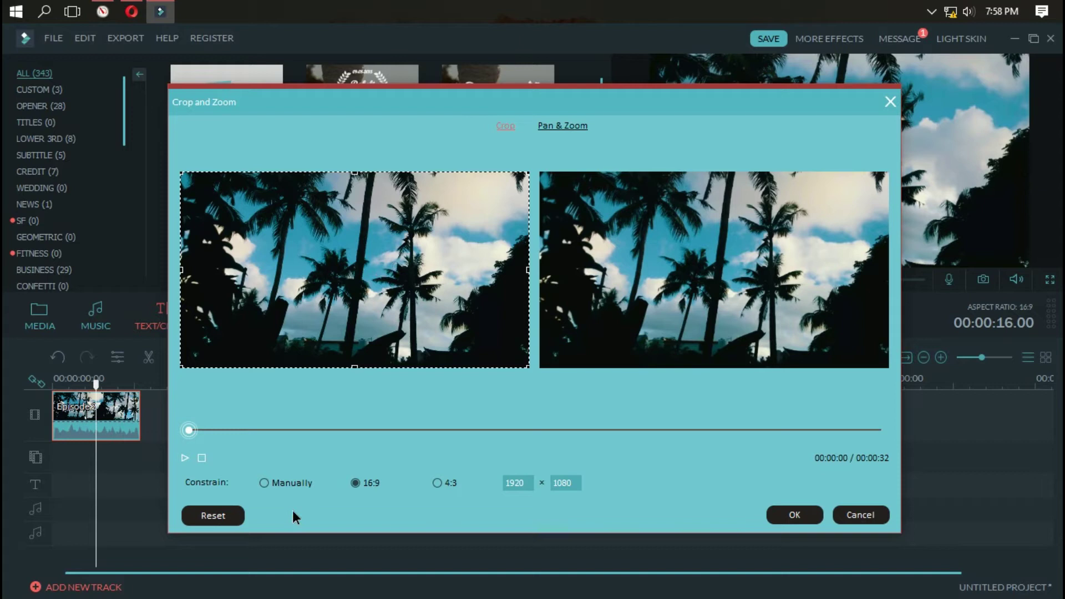
click(264, 483)
drag(354, 365, 355, 344)
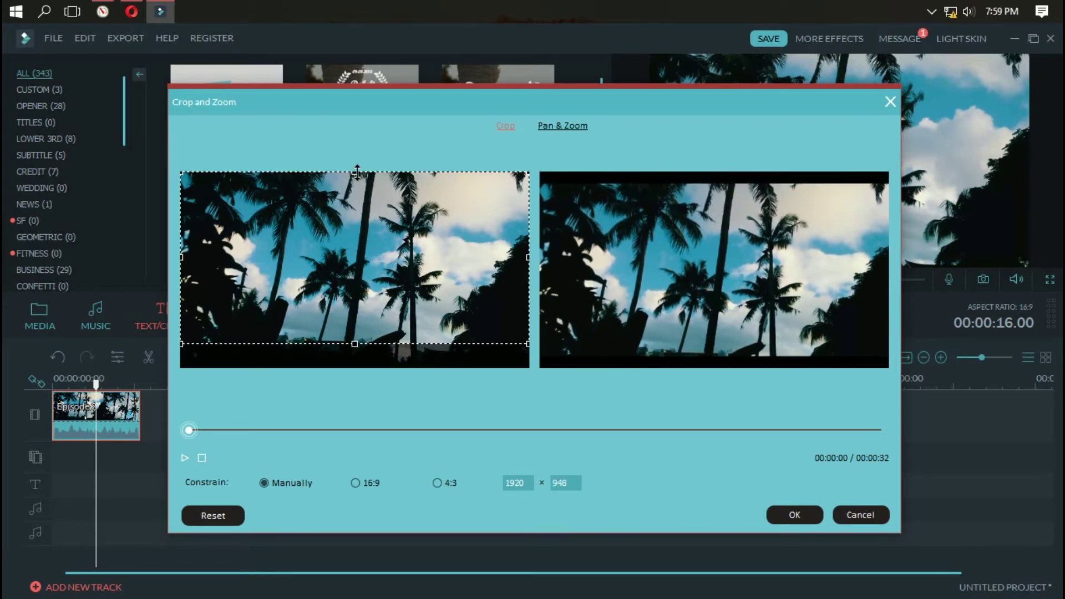
drag(356, 172, 359, 196)
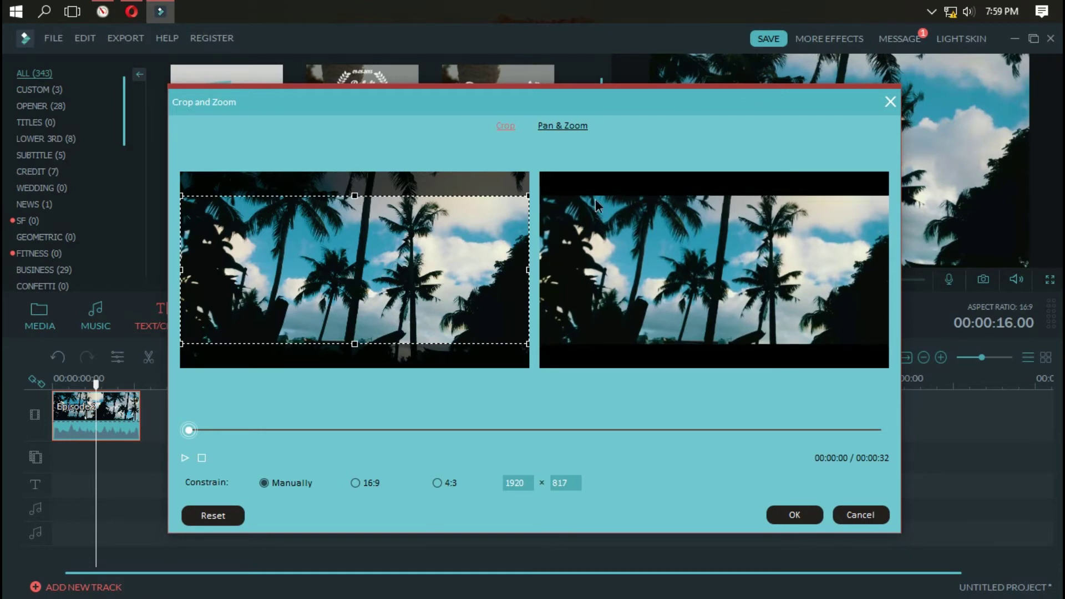
click(185, 458)
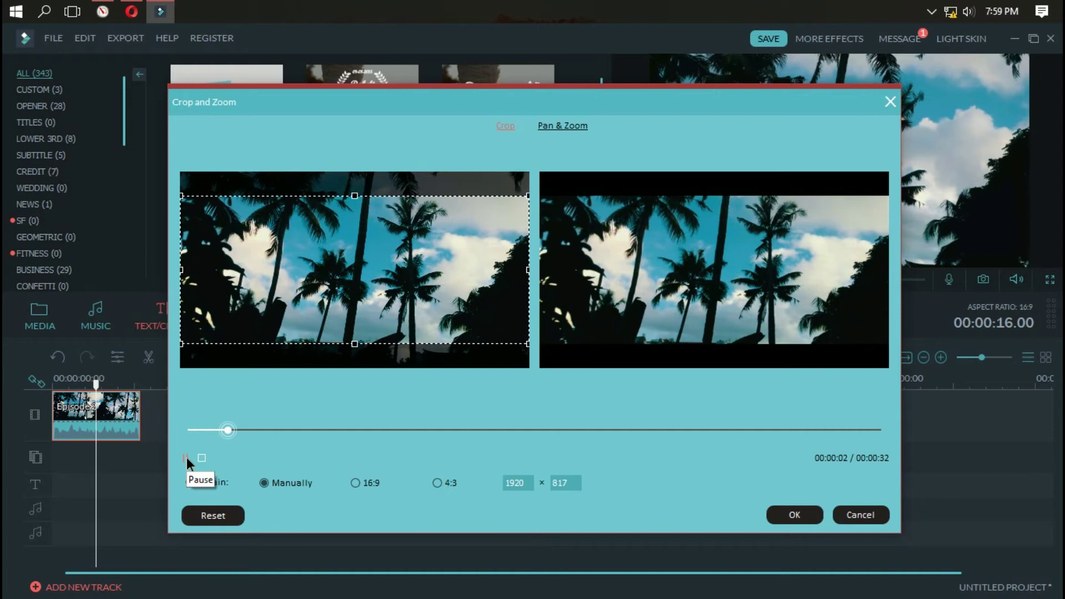
click(185, 458)
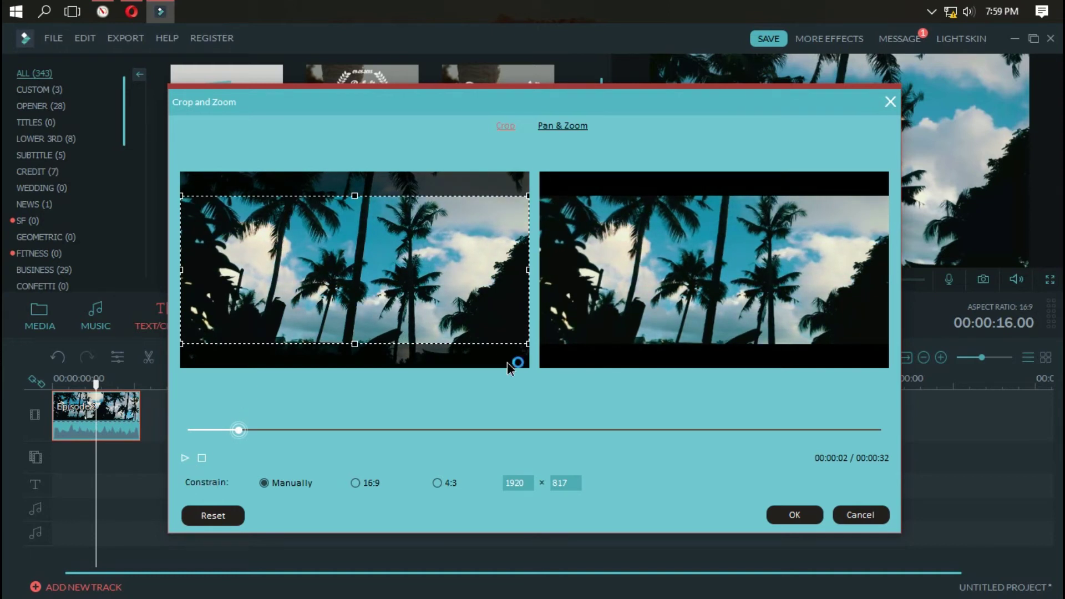
click(792, 517)
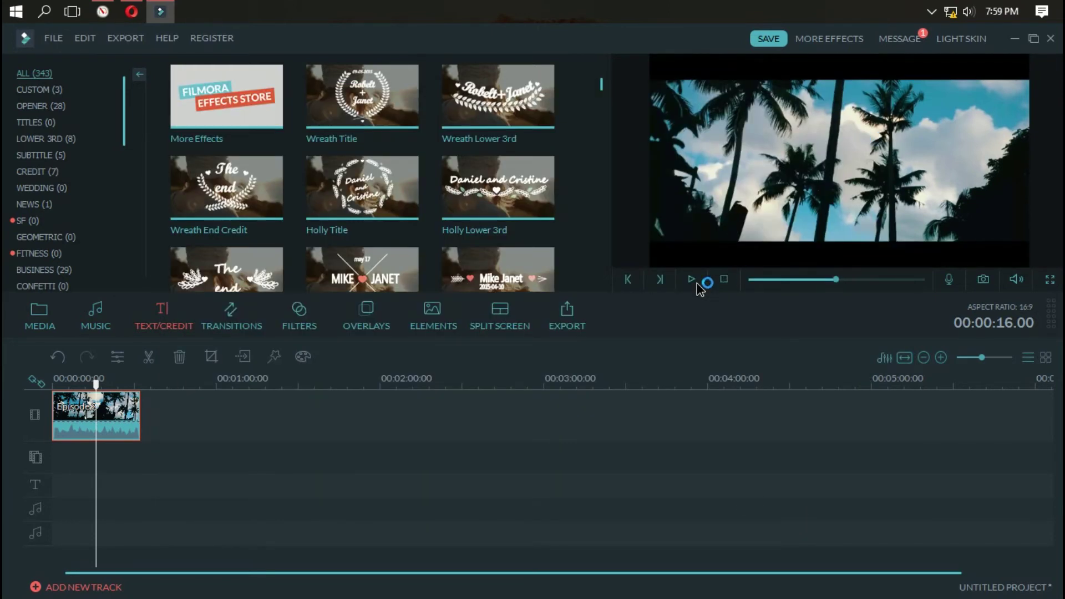
click(694, 281)
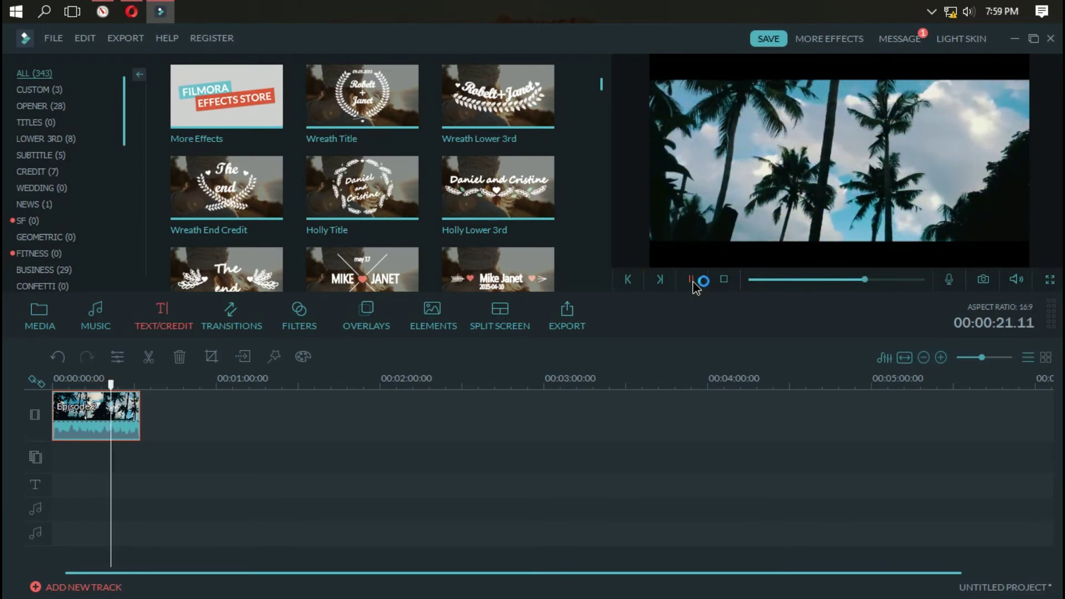
click(693, 280)
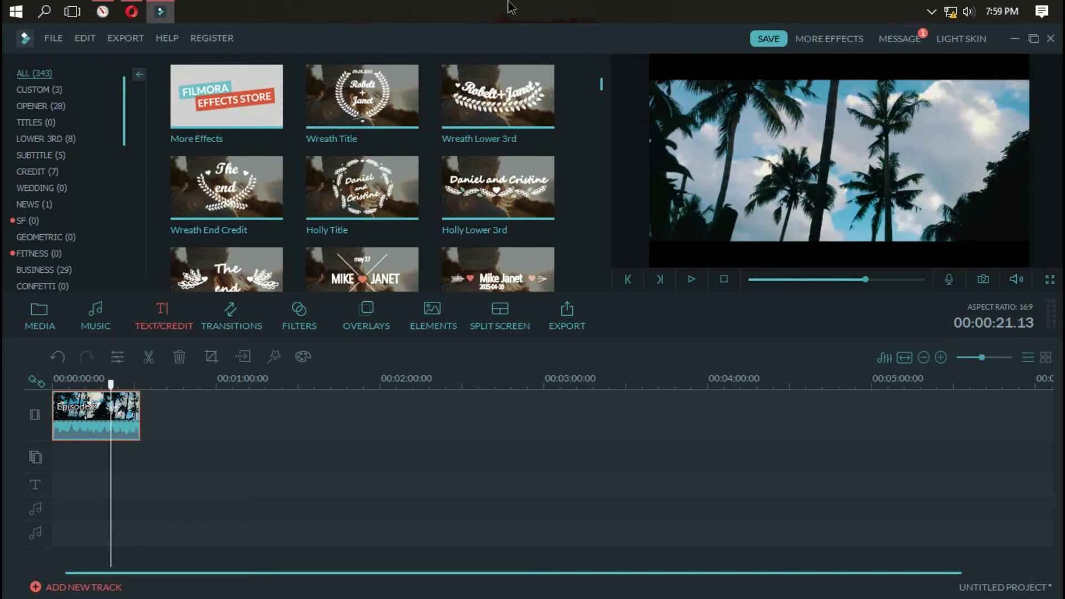